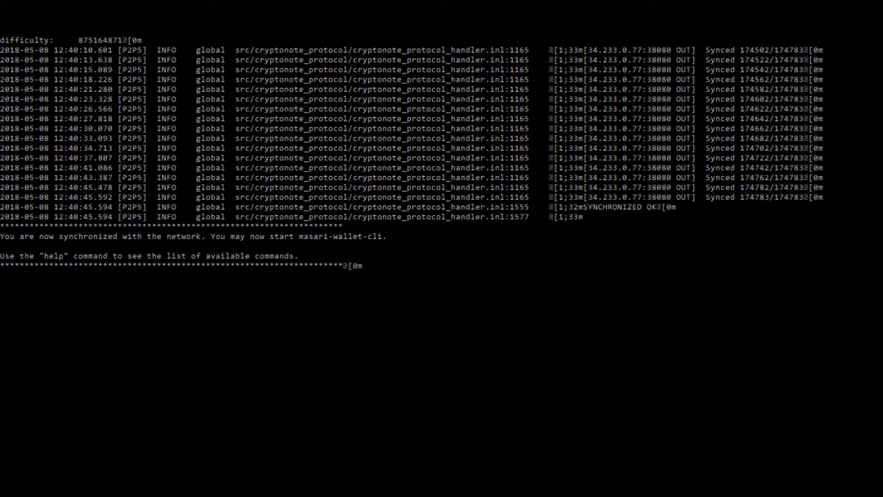
Launch masari-wallet-cli with --restore-deterministic-wallet in the wallet console
key("alt+Tab")
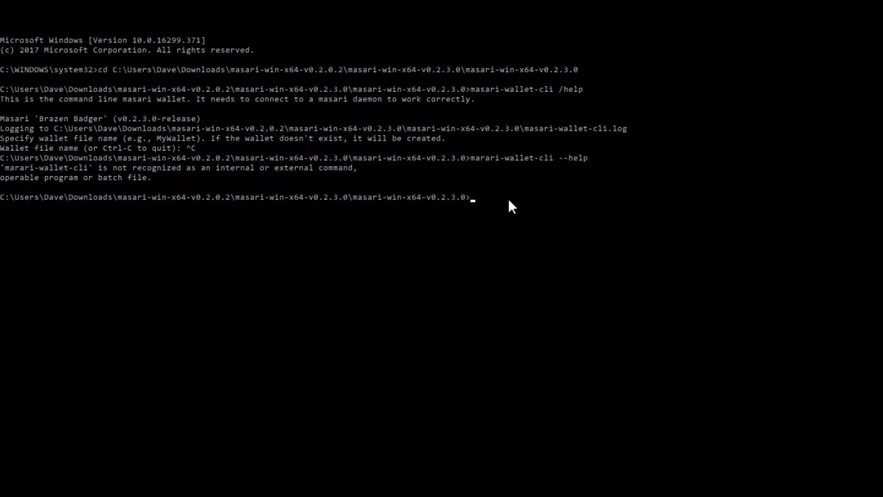
type("masari-wallet-cli --restore-deterministic-wallet")
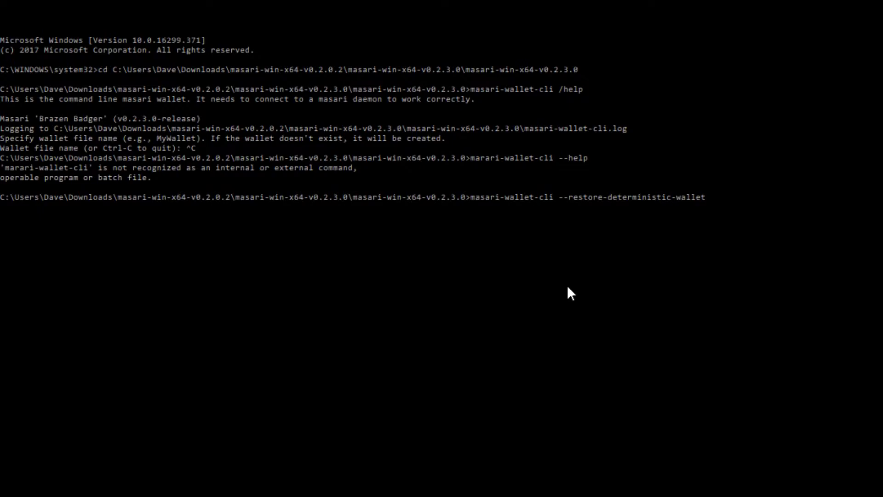
key("Return")
type("dave")
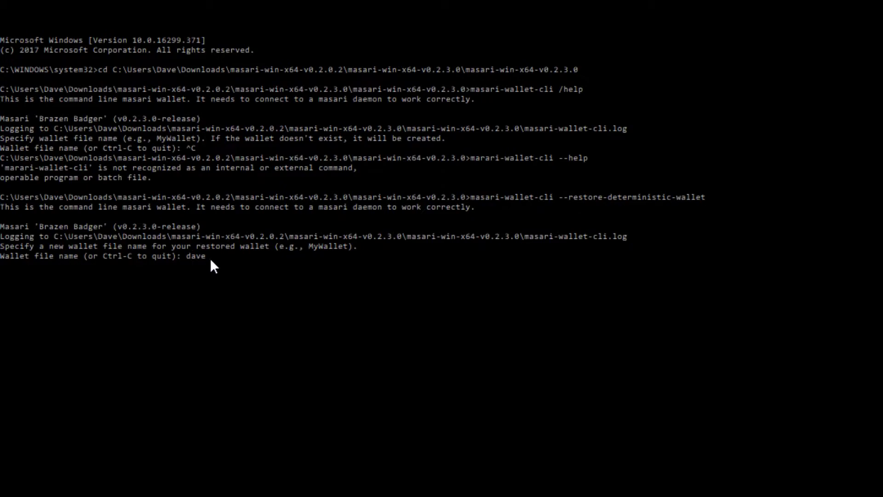
Name the wallet 'dave', paste the recovery seed, skip the passphrase and set a password
key("Return")
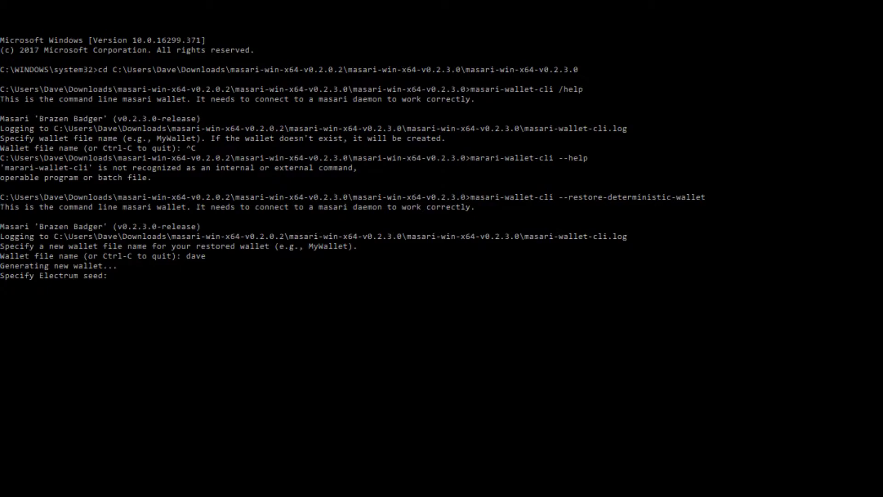
right_click(289, 302)
key("Return")
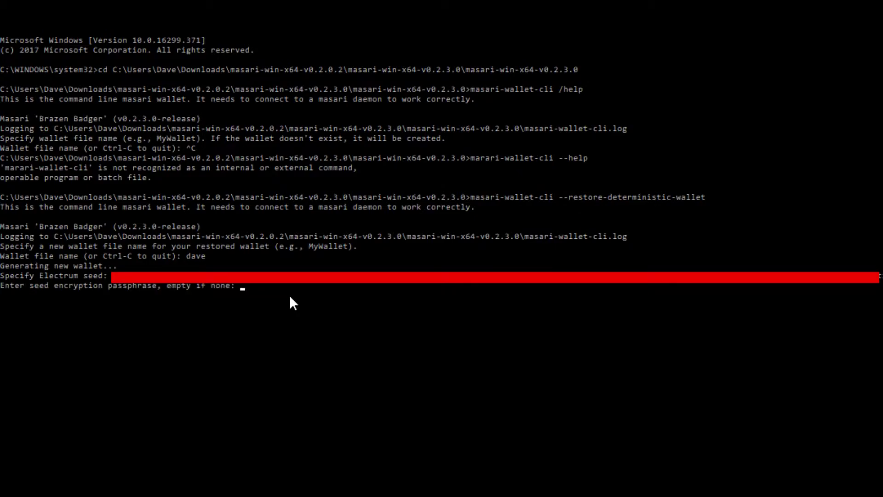
key("Return")
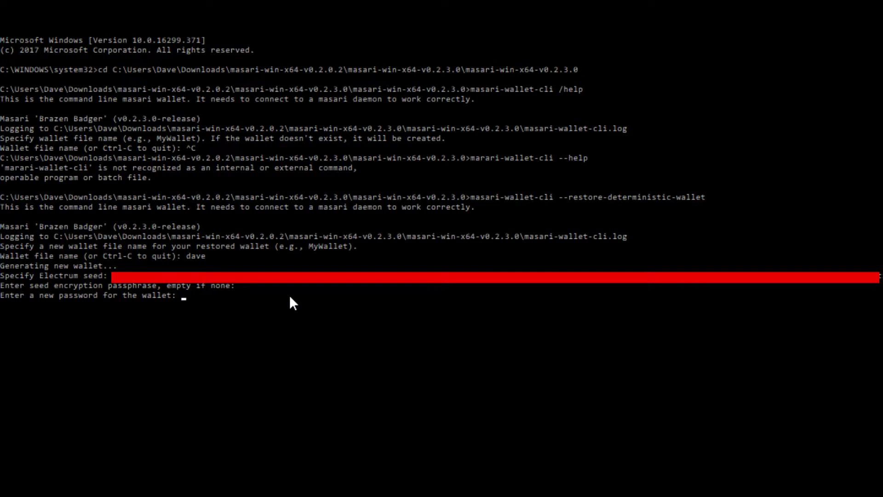
key("Return")
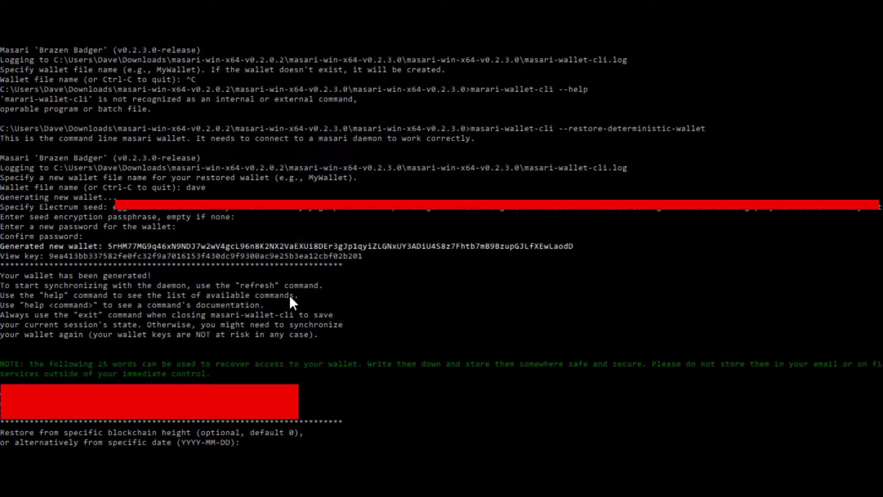
Restore from default height 0 and refresh until the 10.1787 balance is unlocked
key("Return")
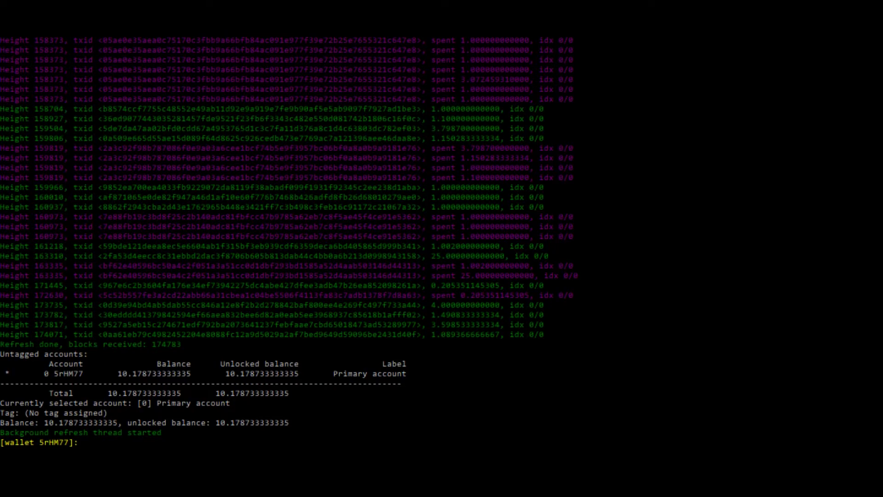
scroll(289, 257, "up", 1)
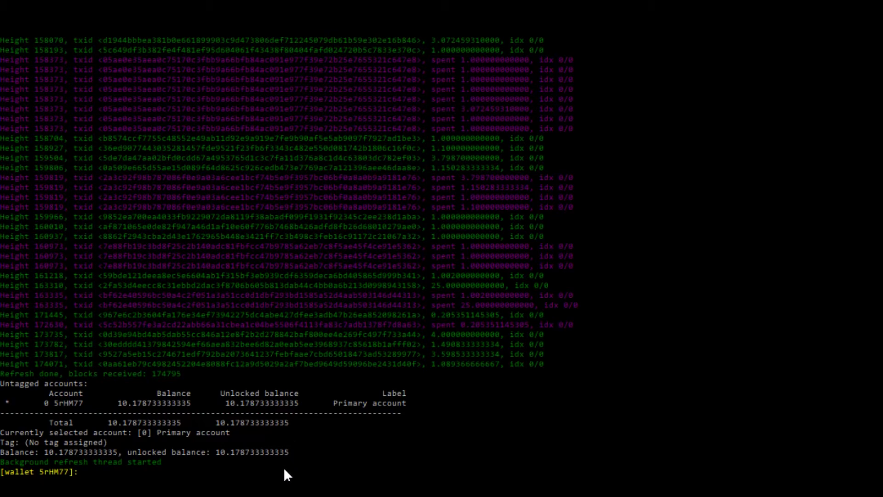
type("tr")
type("ansf")
type("er")
Enter a transfer command with the pasted recipient address and amount 10
key("ctrl+v")
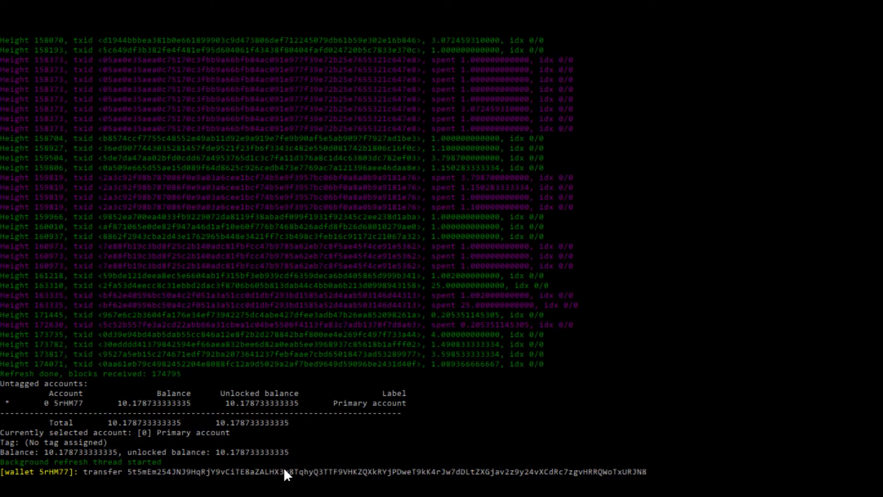
type("10")
Submit the 10 MSR transfer, enter the wallet password and confirm with y
key("Return")
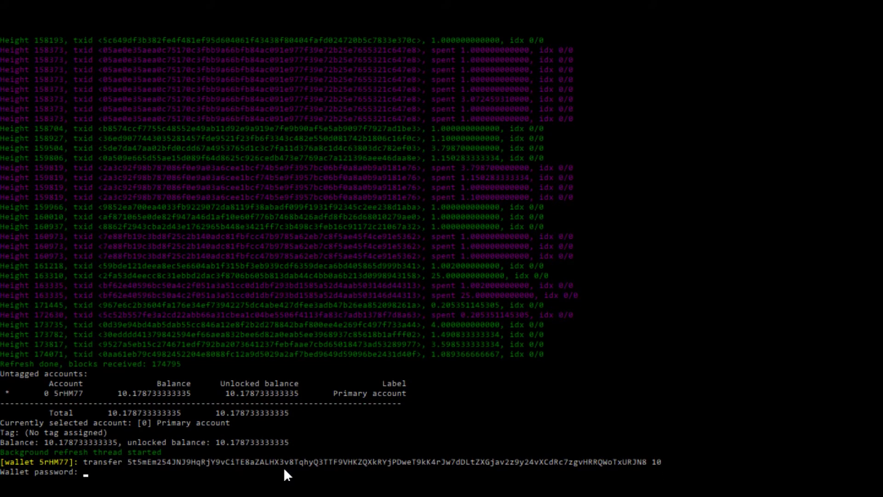
key("Return")
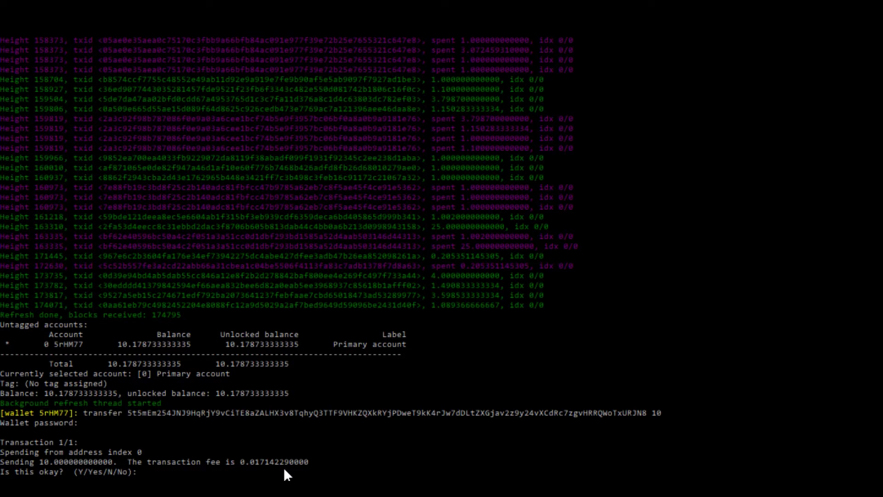
type("y")
key("Return")
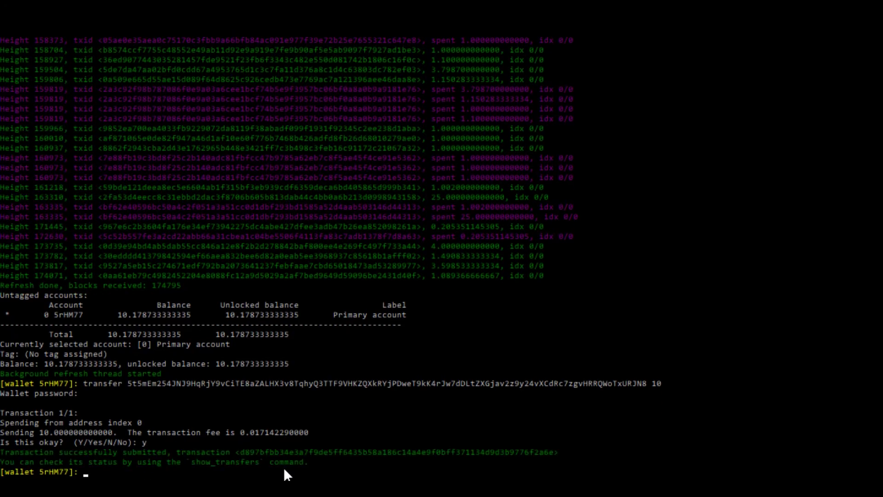